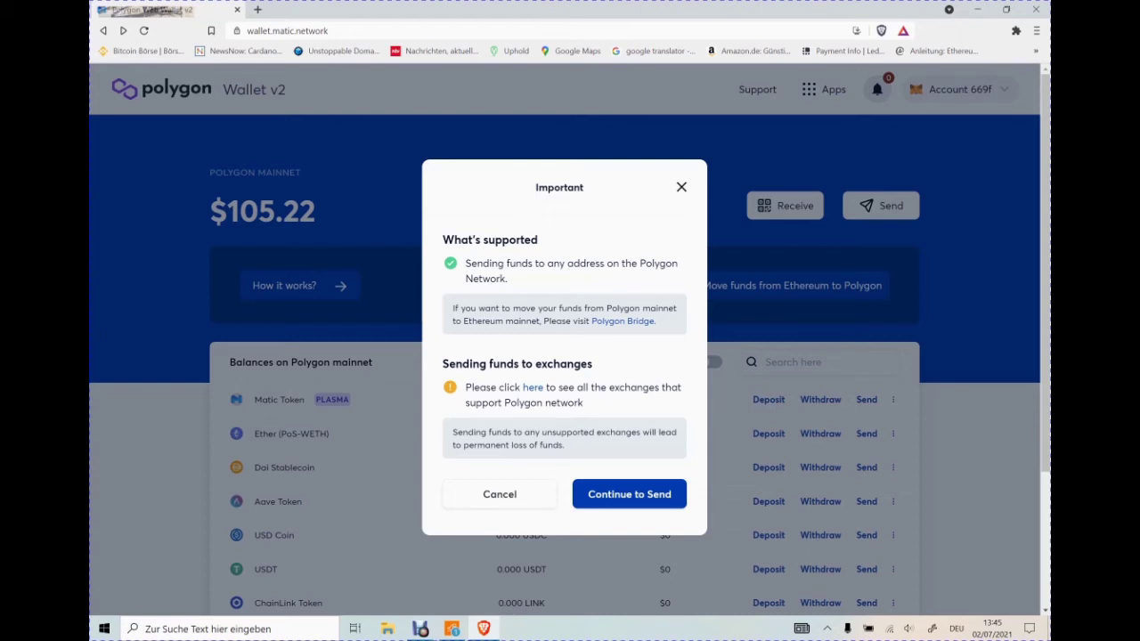
Step: Look up the list of exchanges that support the Polygon network
click(532, 389)
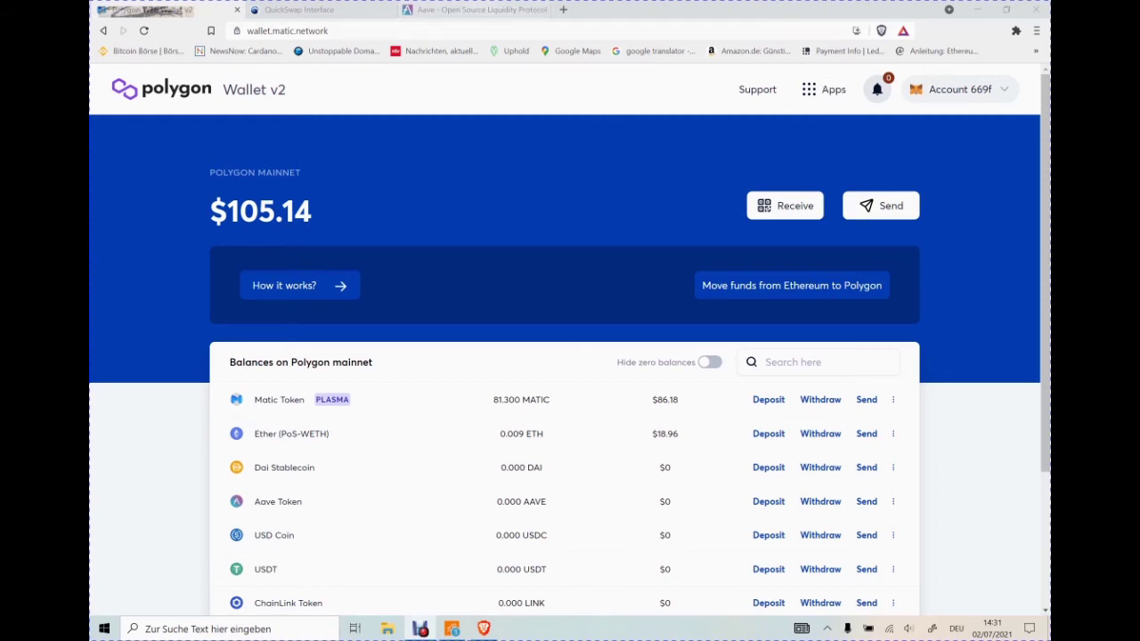
Step: Switch to QuickSwap and set up a swap of 50 MATIC to USDT, requesting USDT's addition to the MetaMask wallet
click(320, 11)
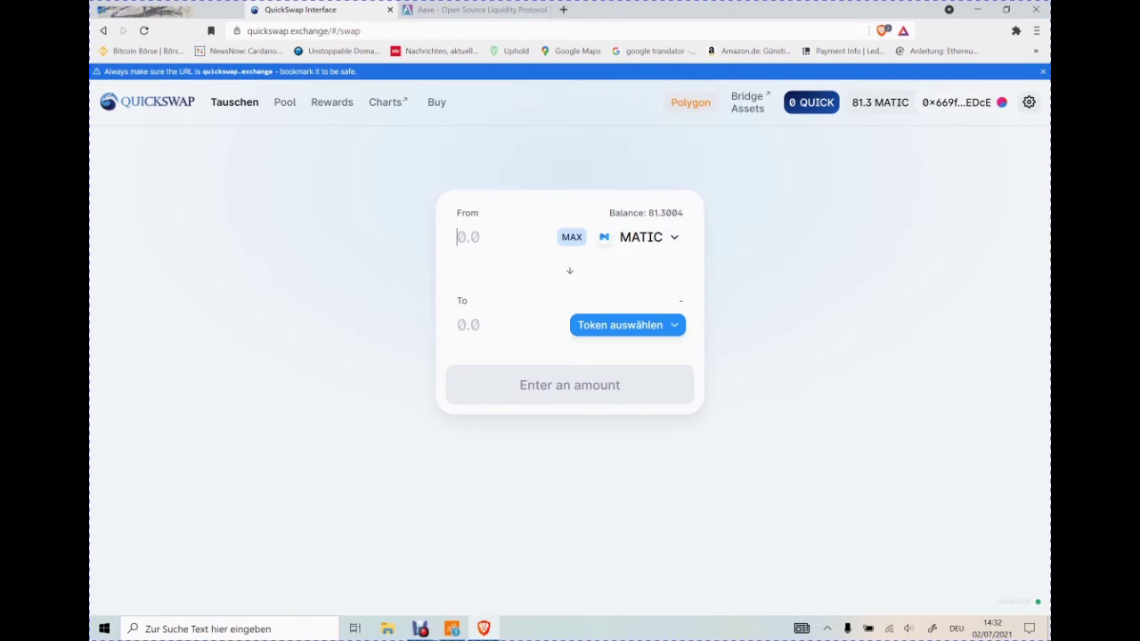
text(50)
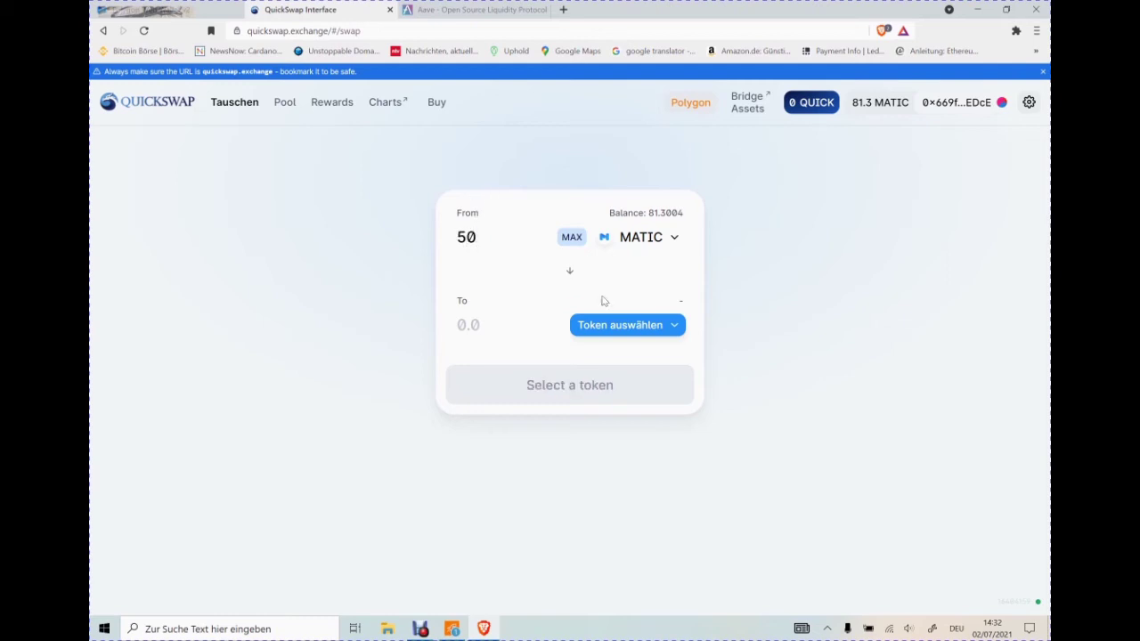
click(622, 328)
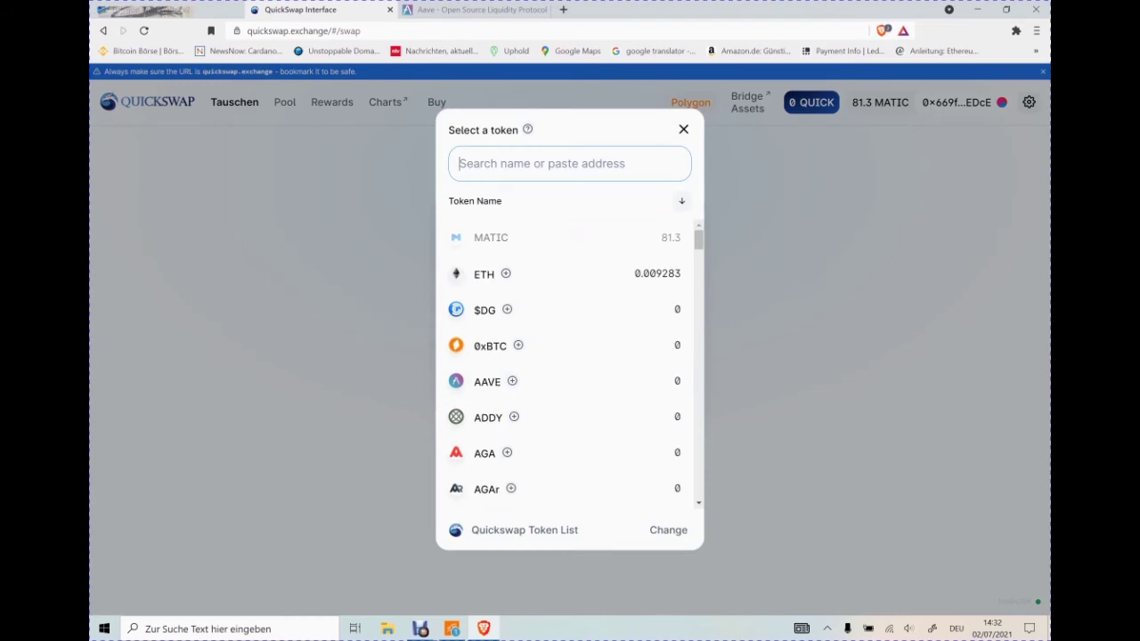
text(usdt)
click(514, 239)
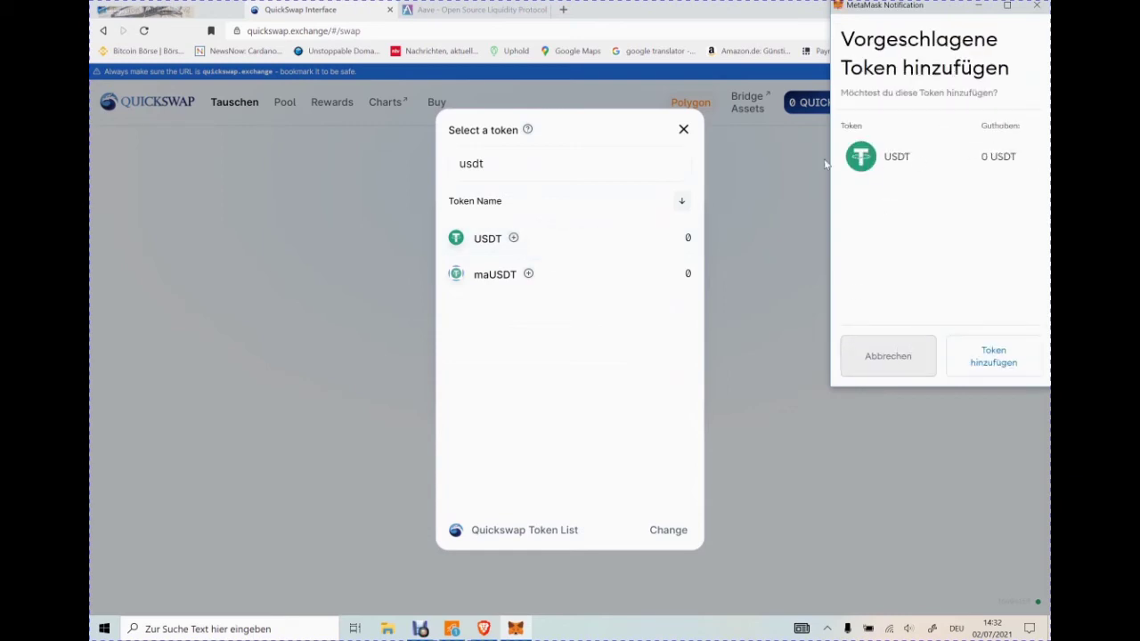
click(490, 240)
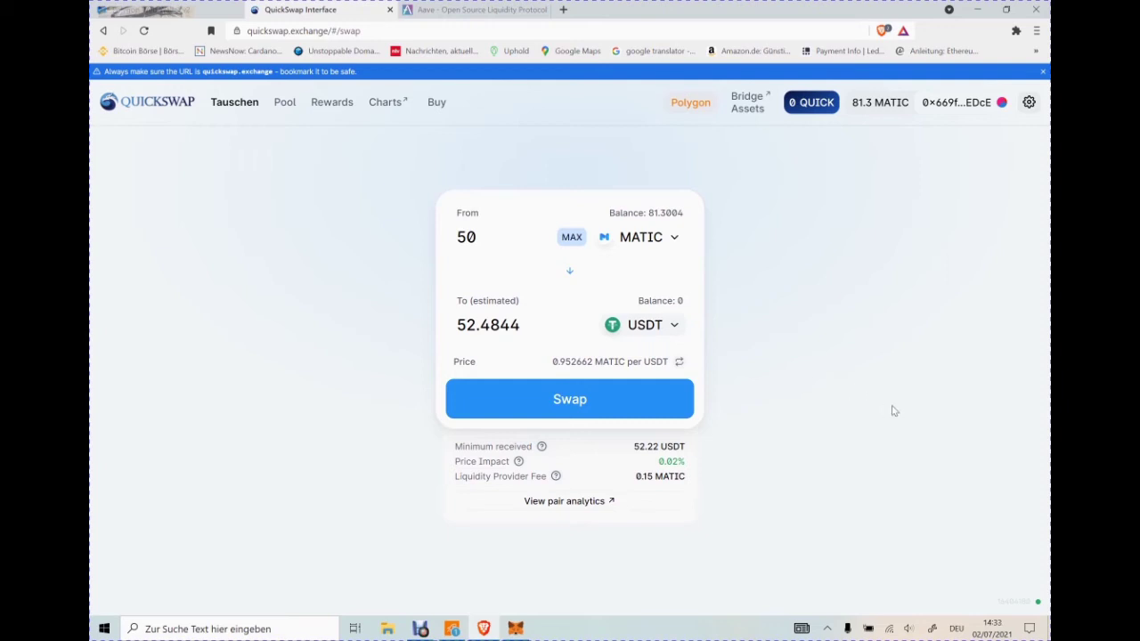
Step: Execute the swap at the updated price, accept the suggested USDT token, confirm the transaction in MetaMask and close the submission notice
click(573, 406)
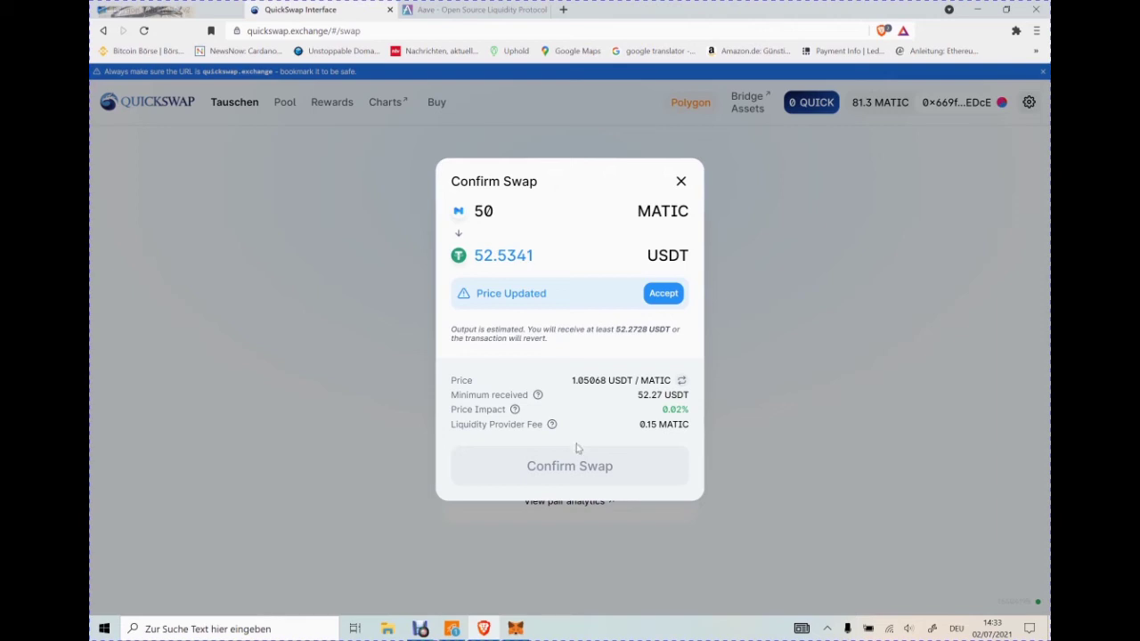
click(662, 295)
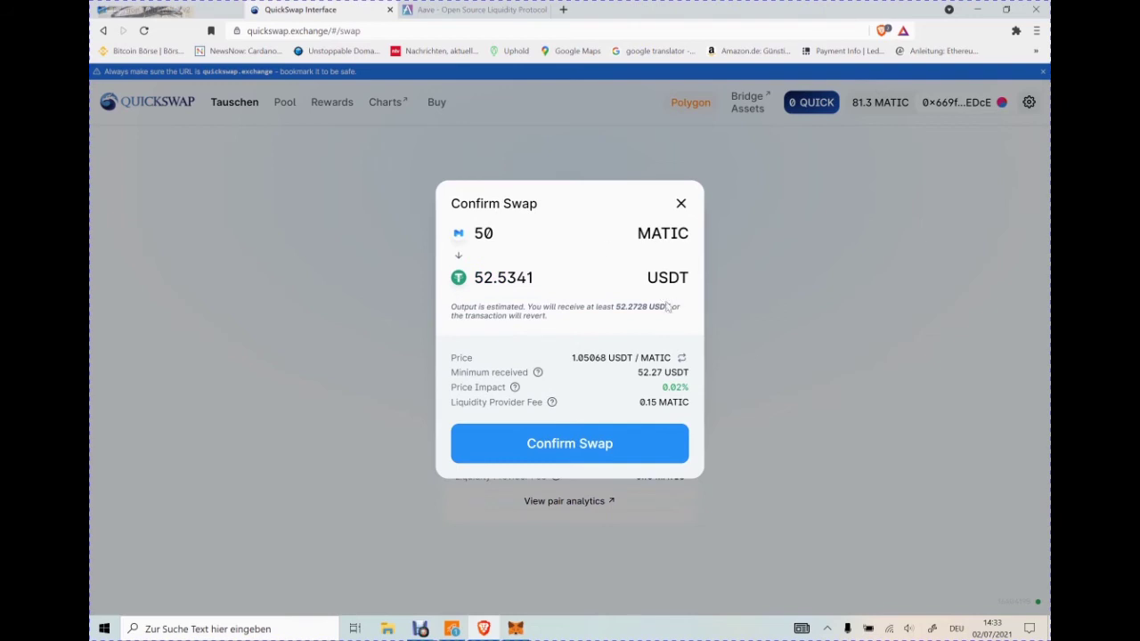
click(570, 443)
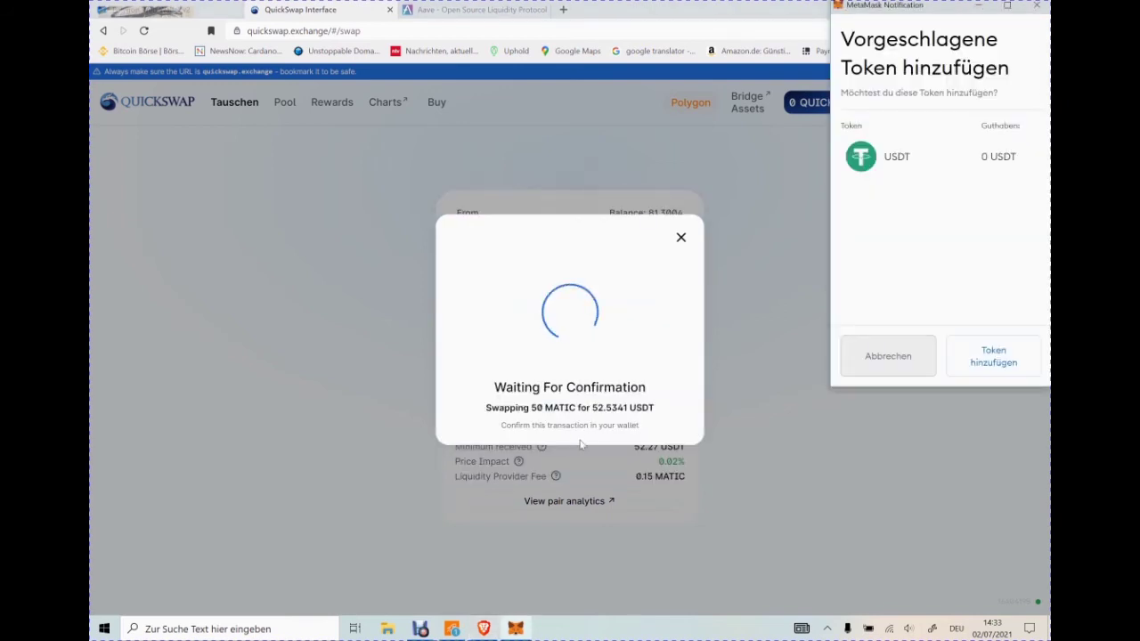
click(990, 355)
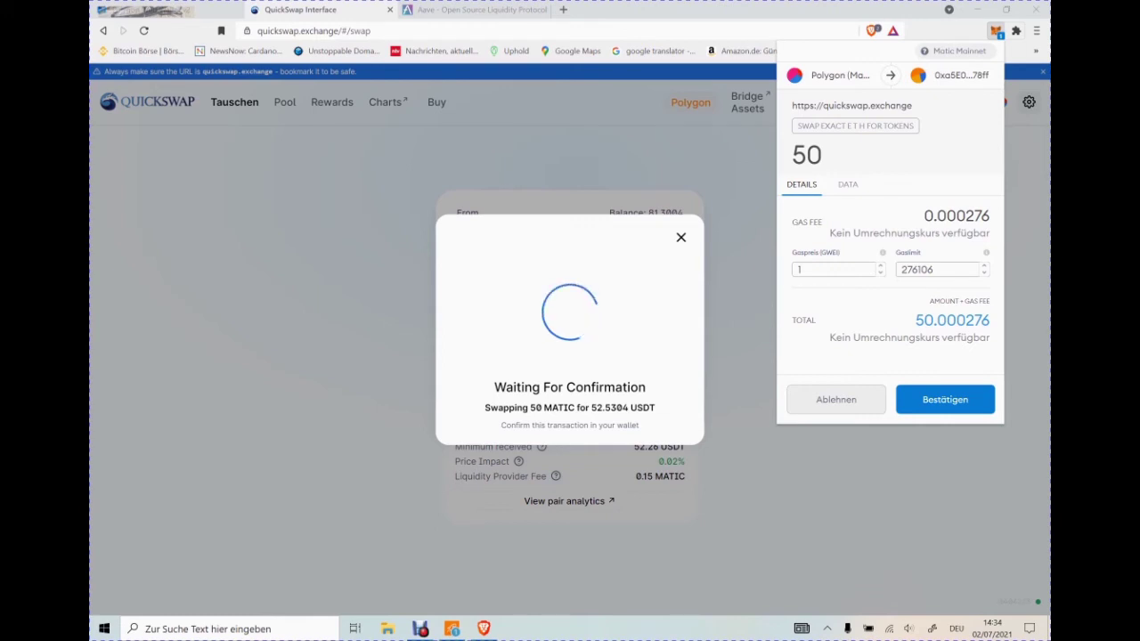
click(970, 406)
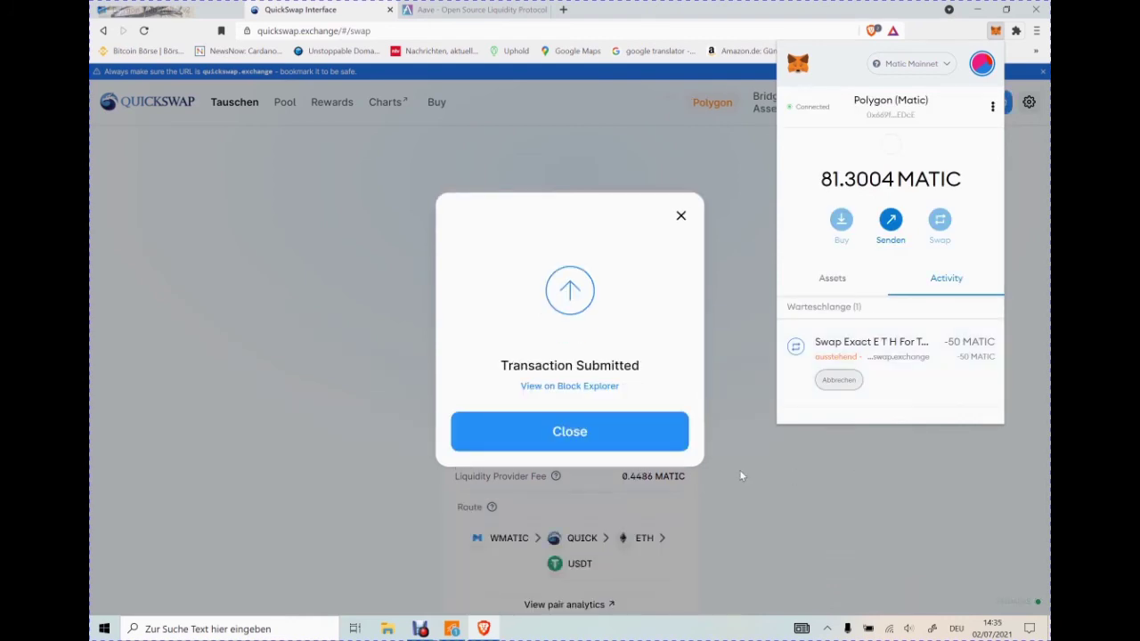
click(601, 431)
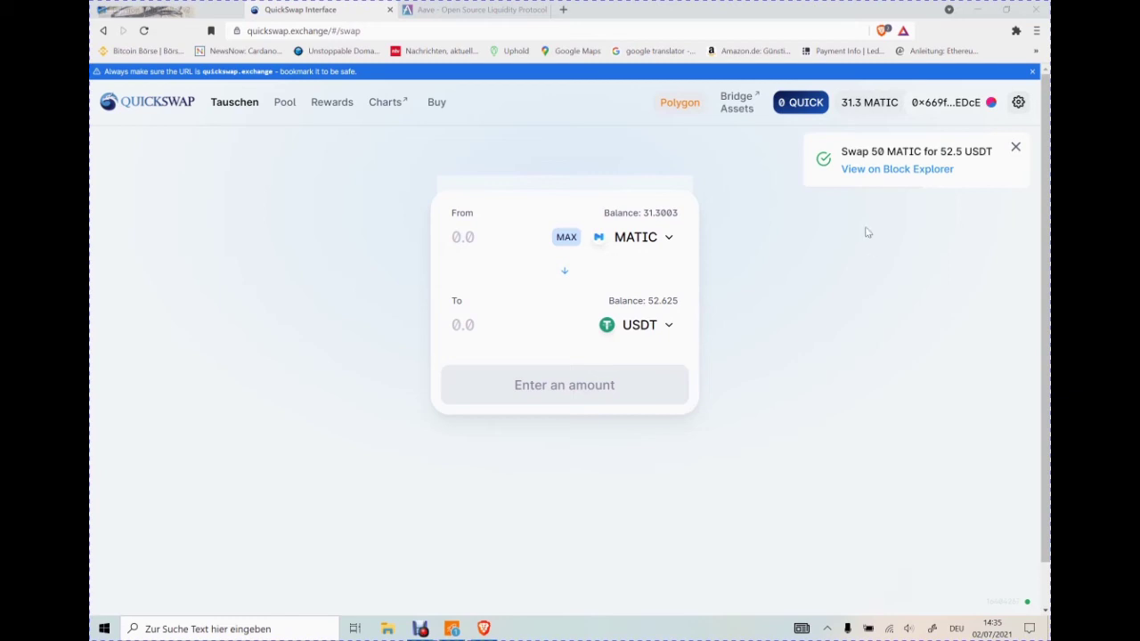
Step: Switch to the Polygon wallet, reload it and check the exact USDT balance
click(147, 11)
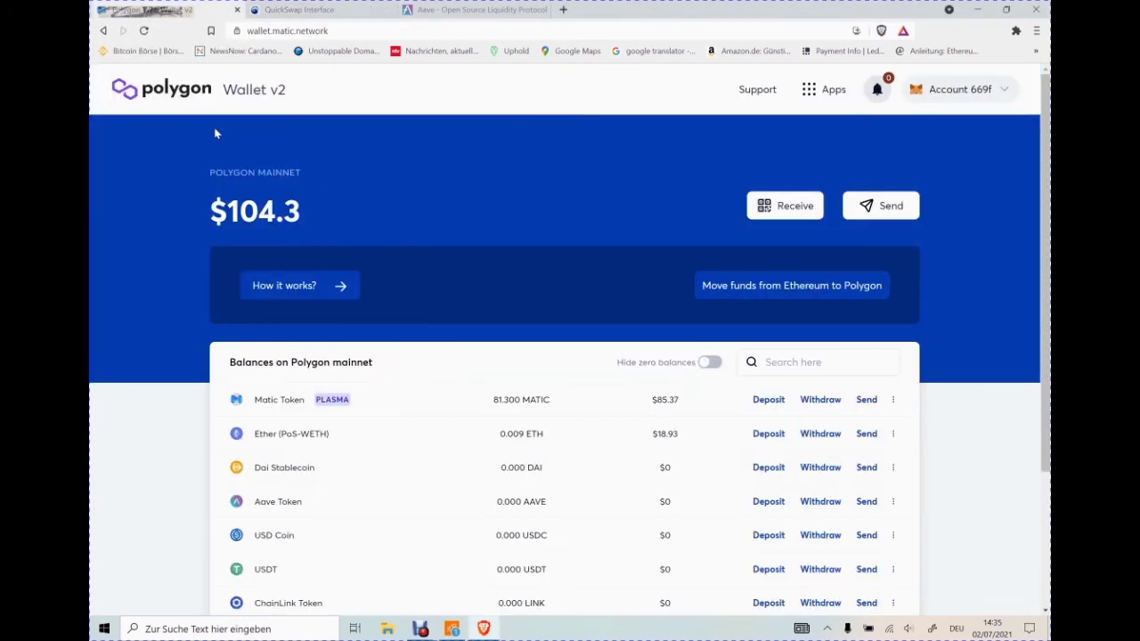
click(143, 32)
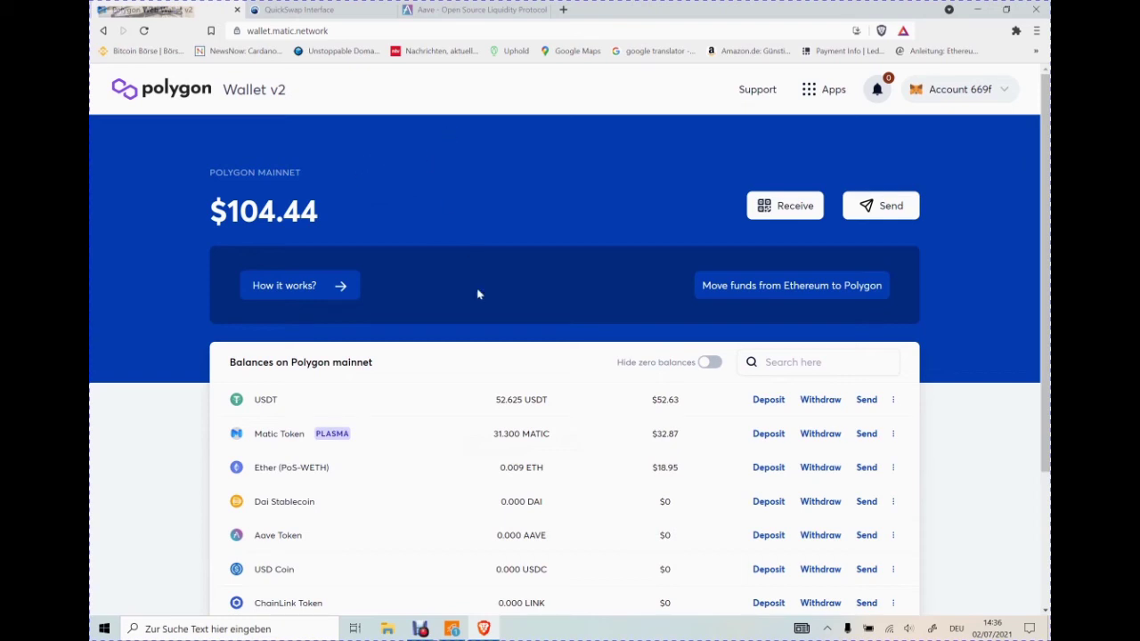
mouse_move(499, 409)
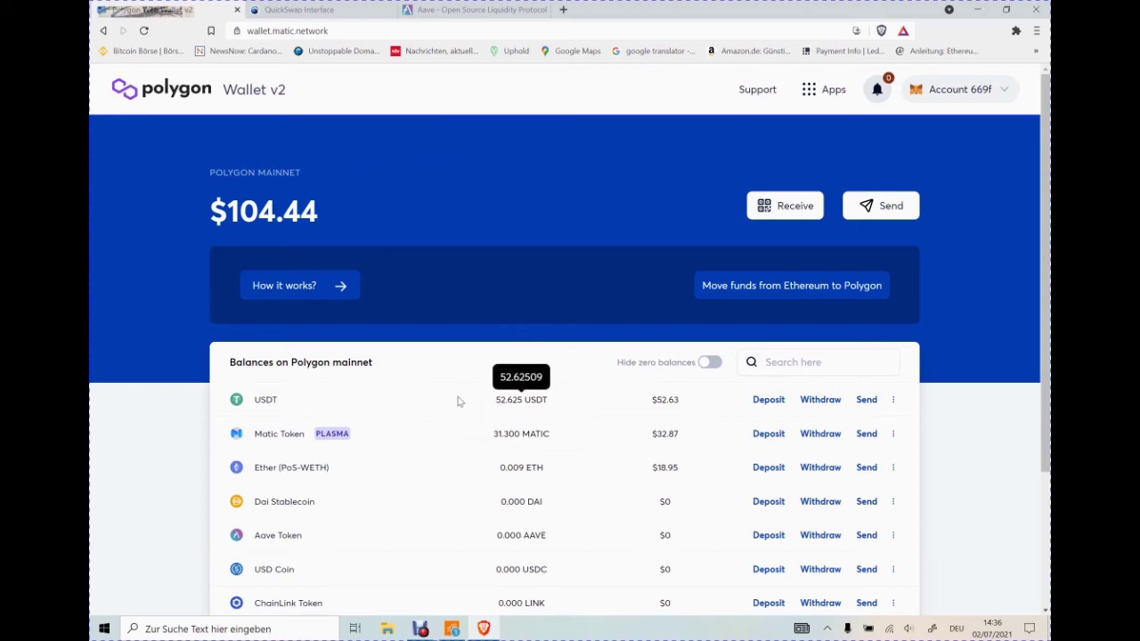
Step: Switch to Aave and open the USDT Coin reserve in the Polygon market
click(460, 11)
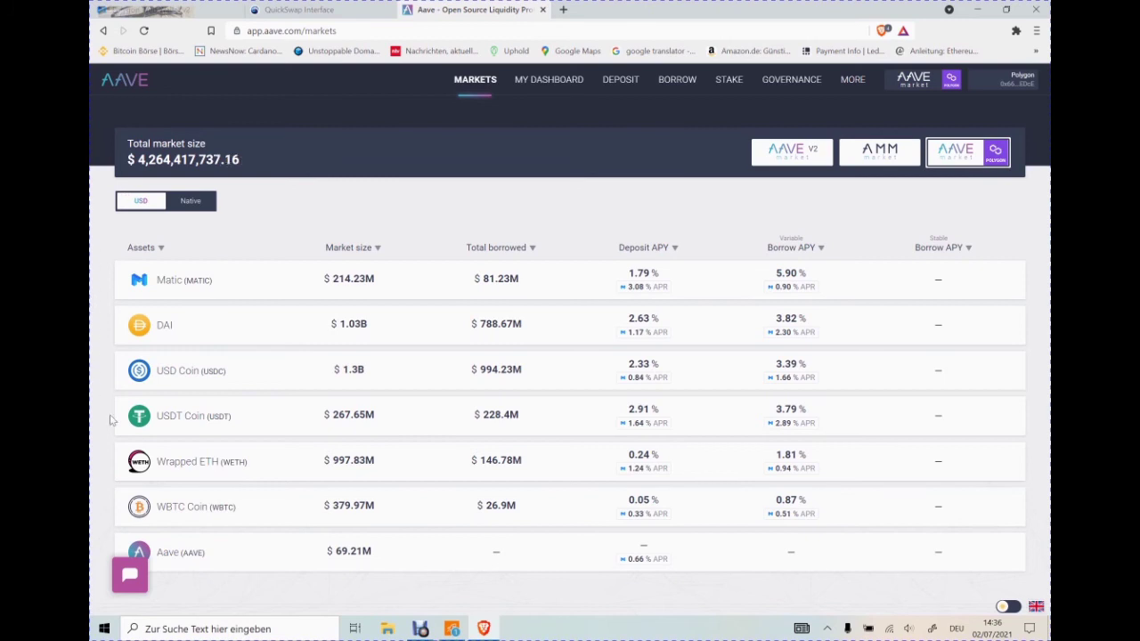
click(187, 423)
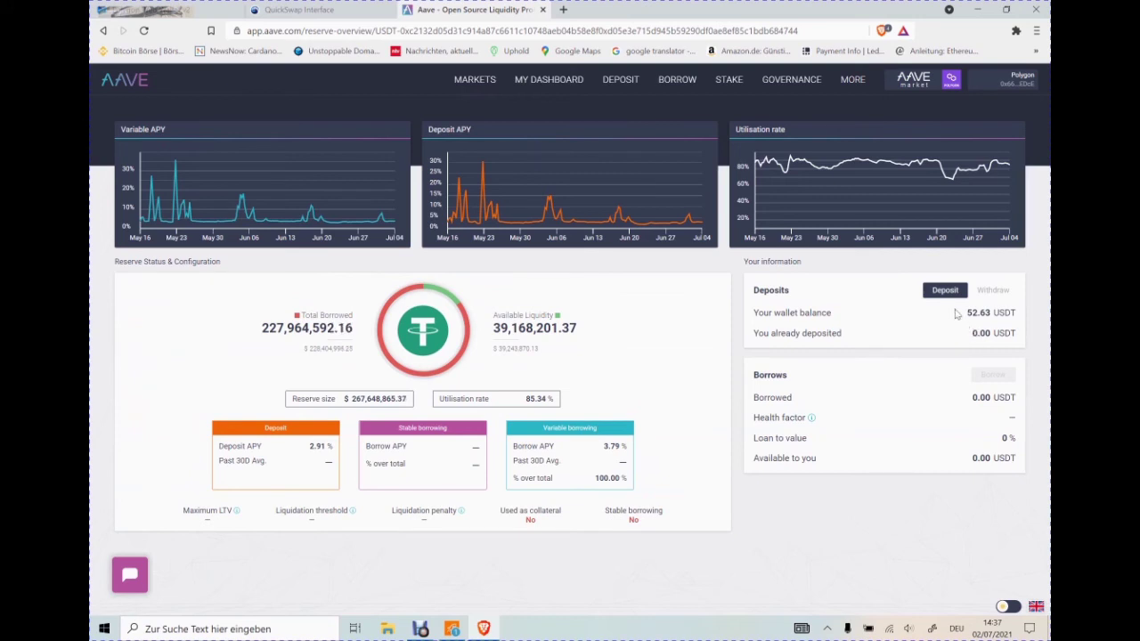
Step: Disconnect the wallet from Aave and reconnect it as a Browser Wallet on Polygon Mainnet
click(1013, 90)
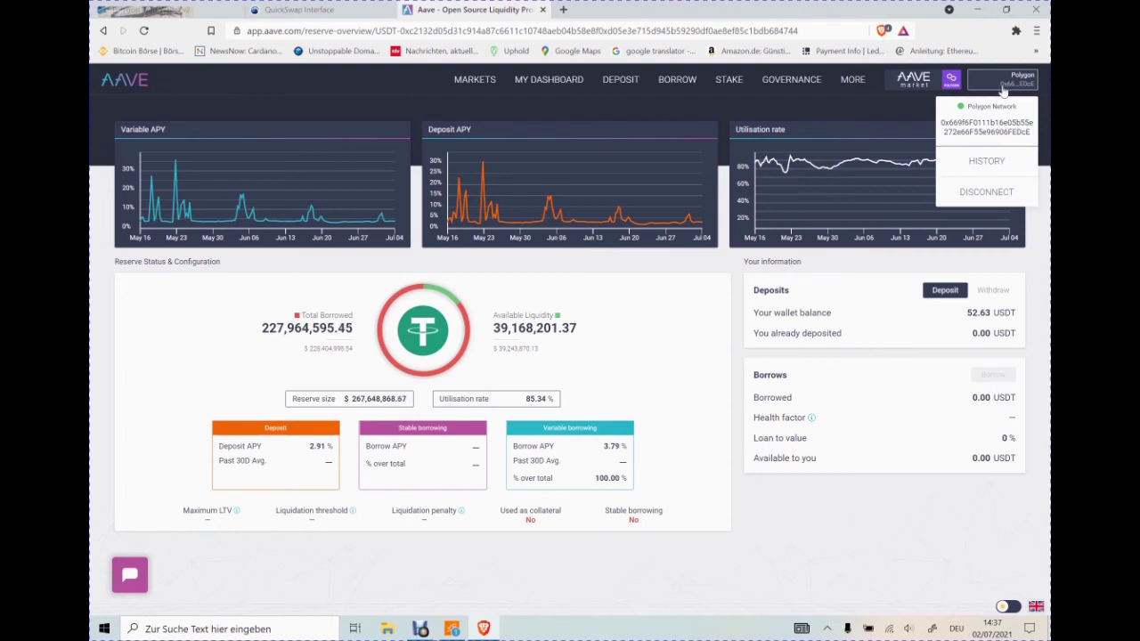
click(997, 194)
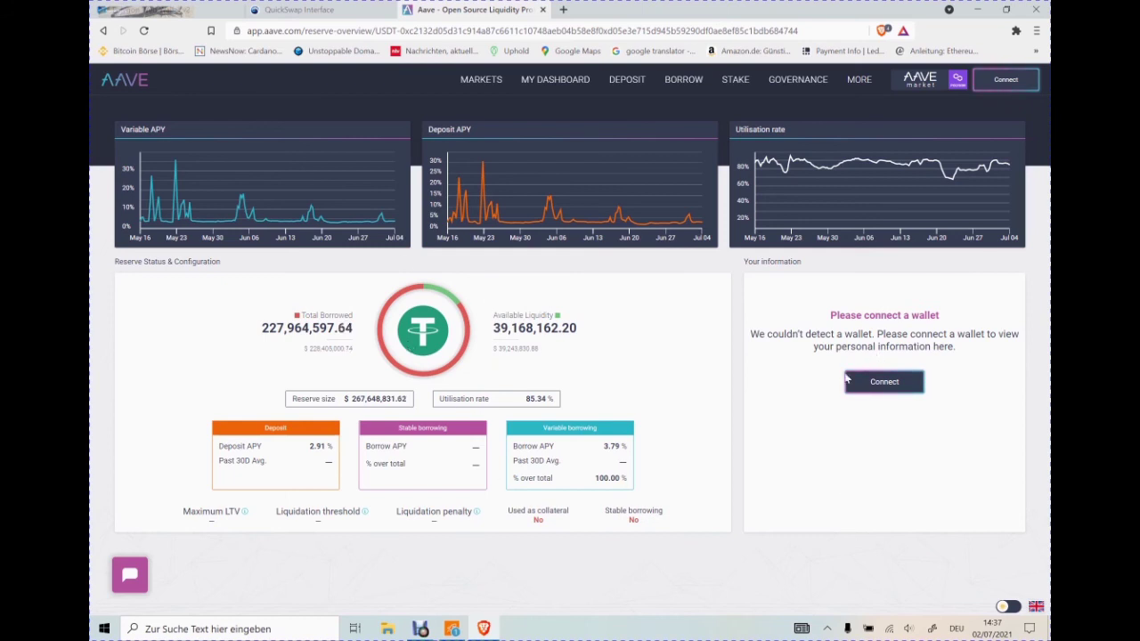
click(877, 392)
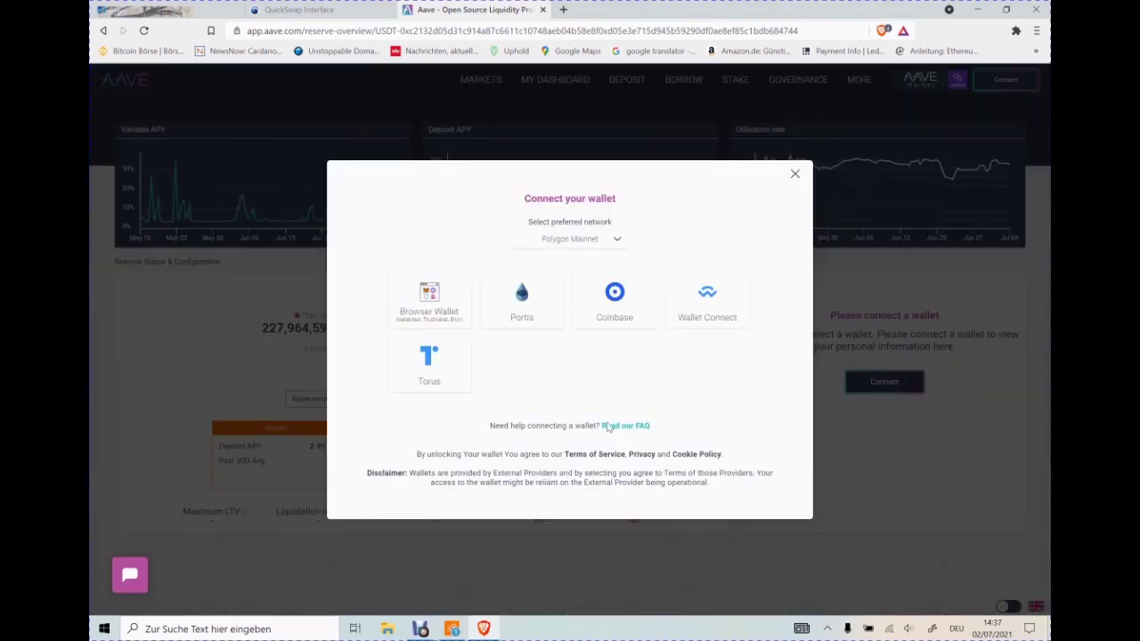
click(569, 243)
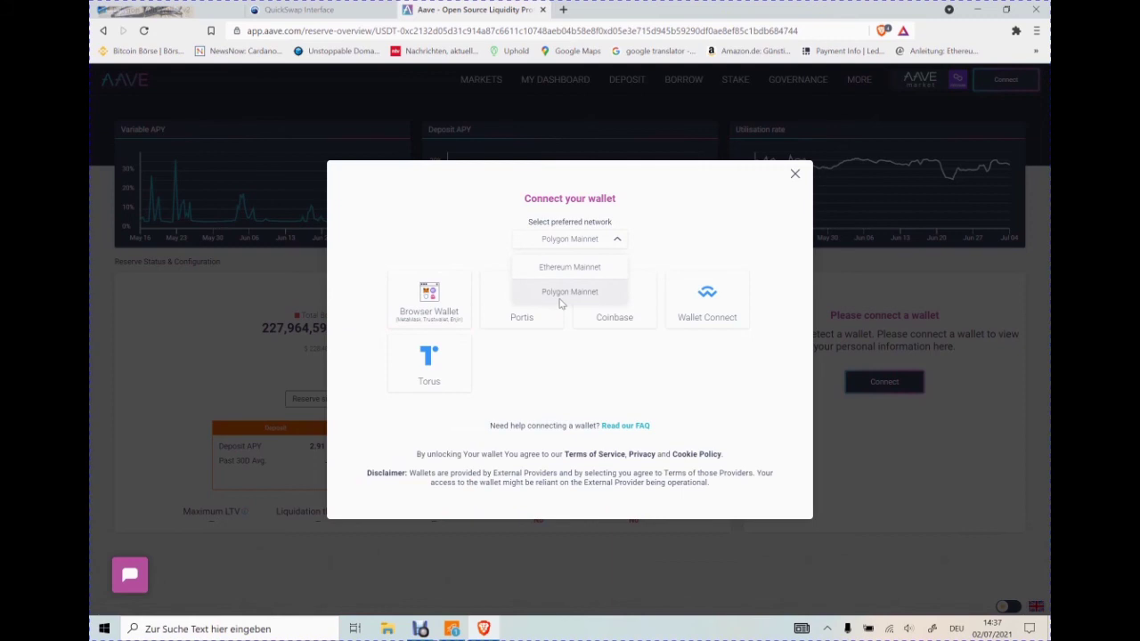
click(416, 304)
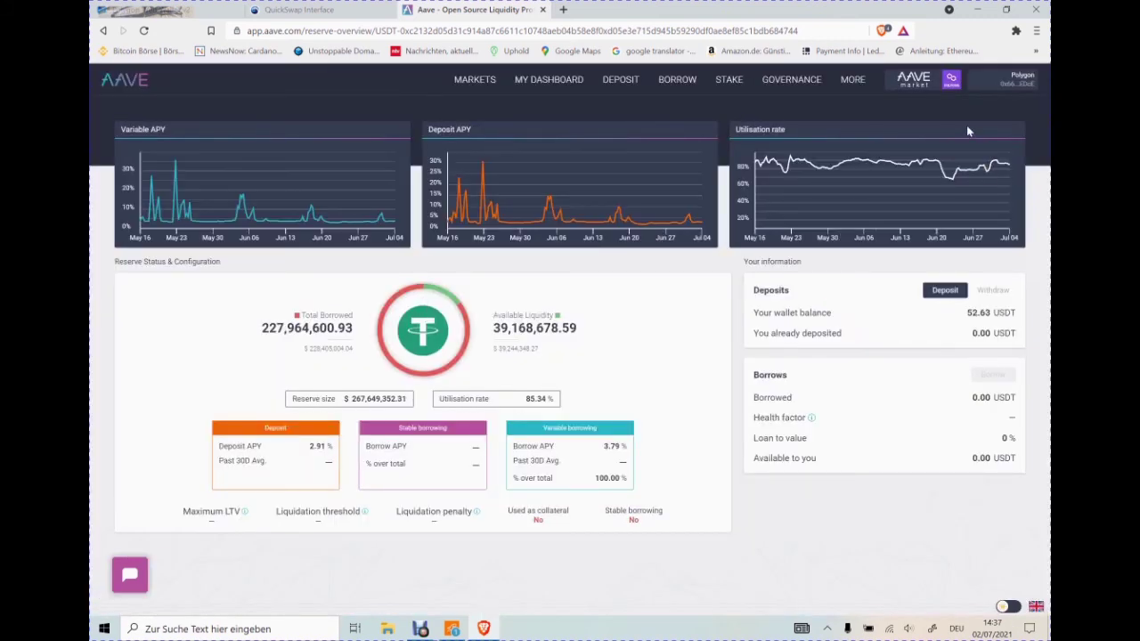
Step: Prepare a USDT deposit for the maximum available amount, 52.62509 USDT, and continue to the deposit overview
click(945, 291)
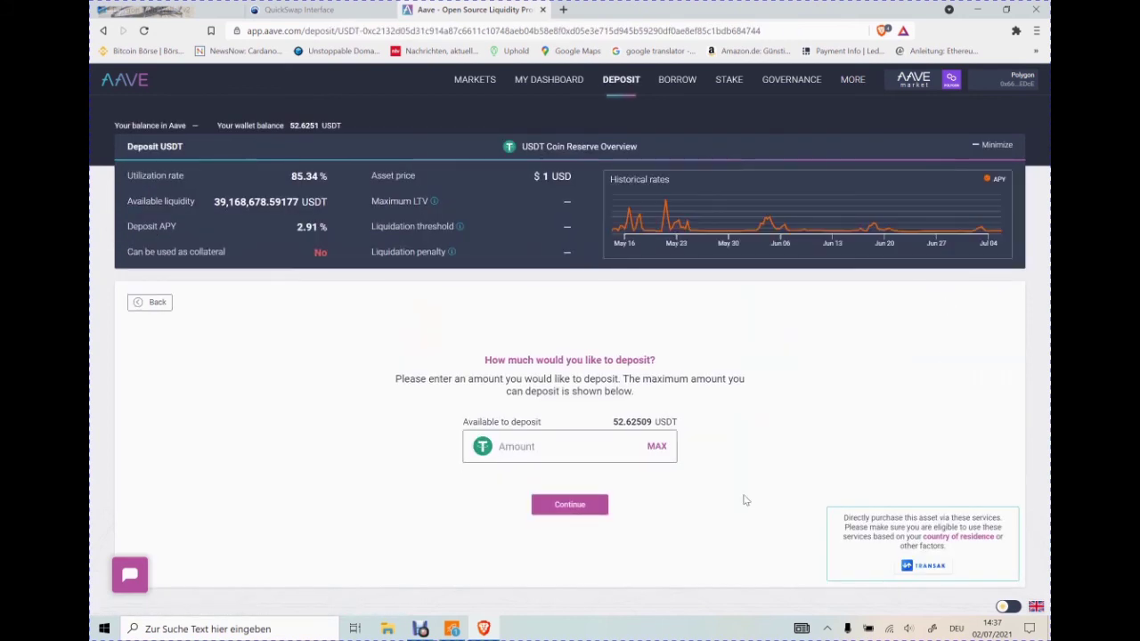
click(658, 448)
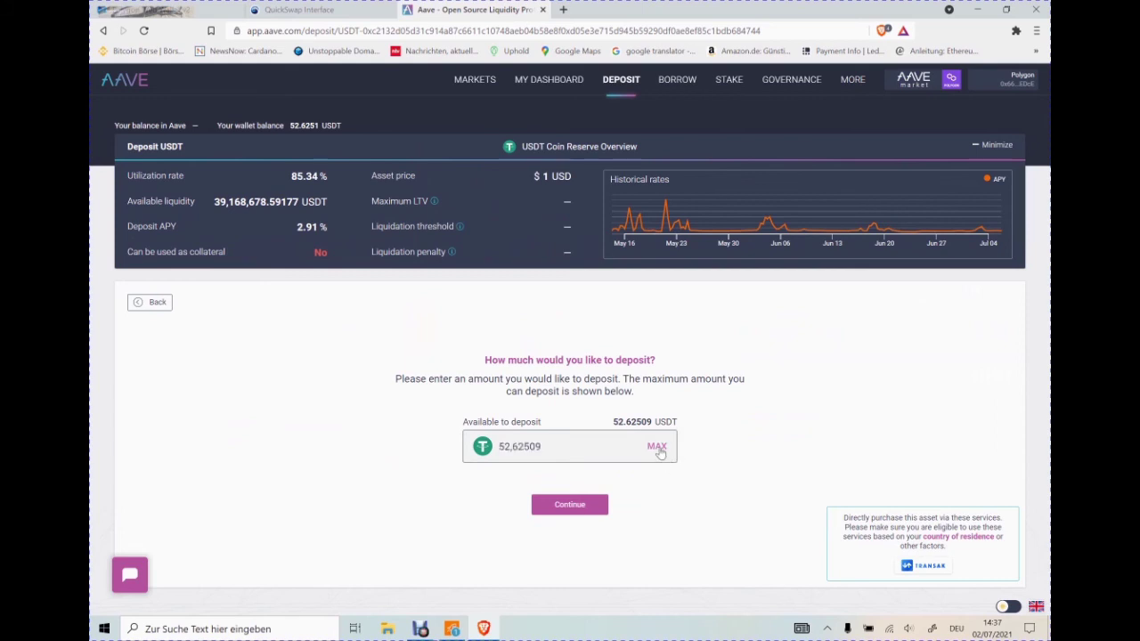
click(578, 505)
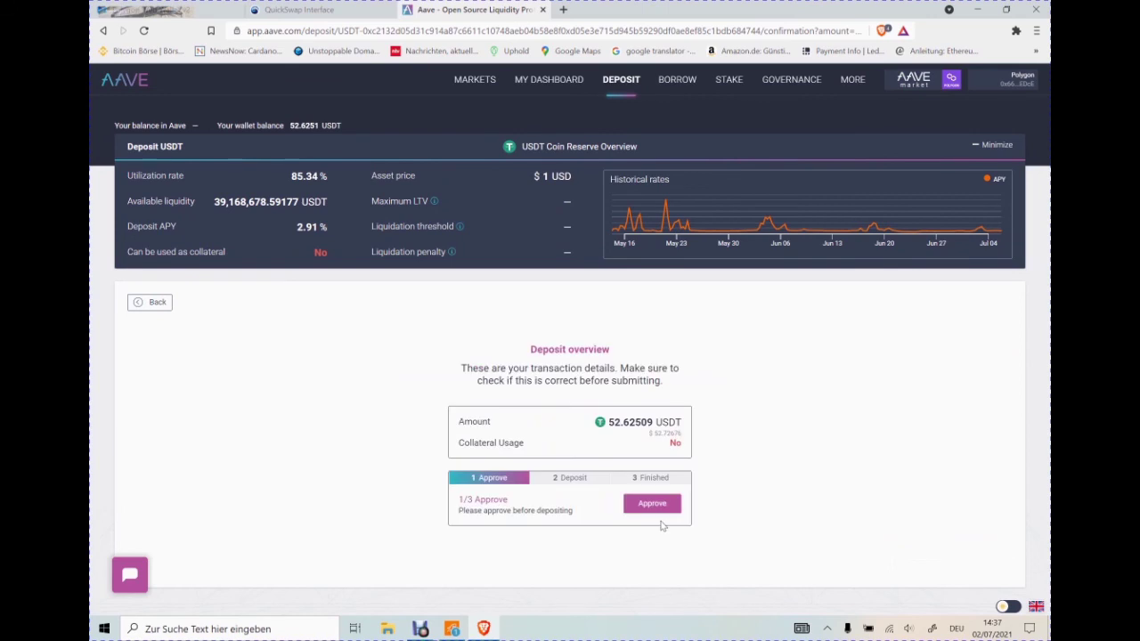
Step: Approve Aave's permission to spend USDT and confirm the request in MetaMask
click(643, 507)
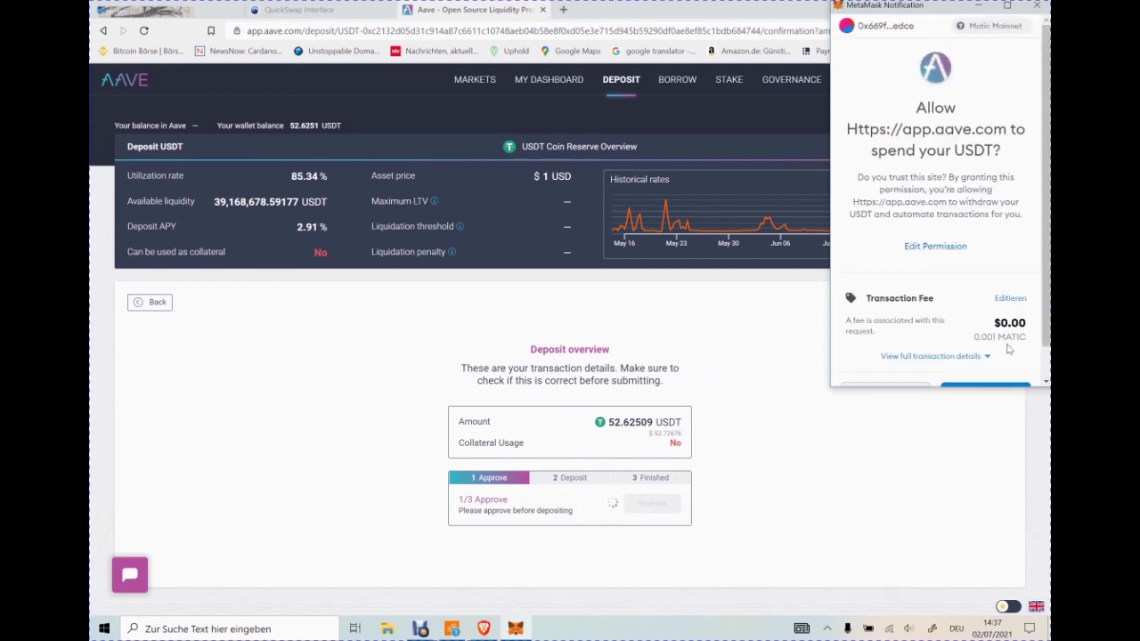
scroll(976, 279, down, 1)
scroll(977, 278, down, 1)
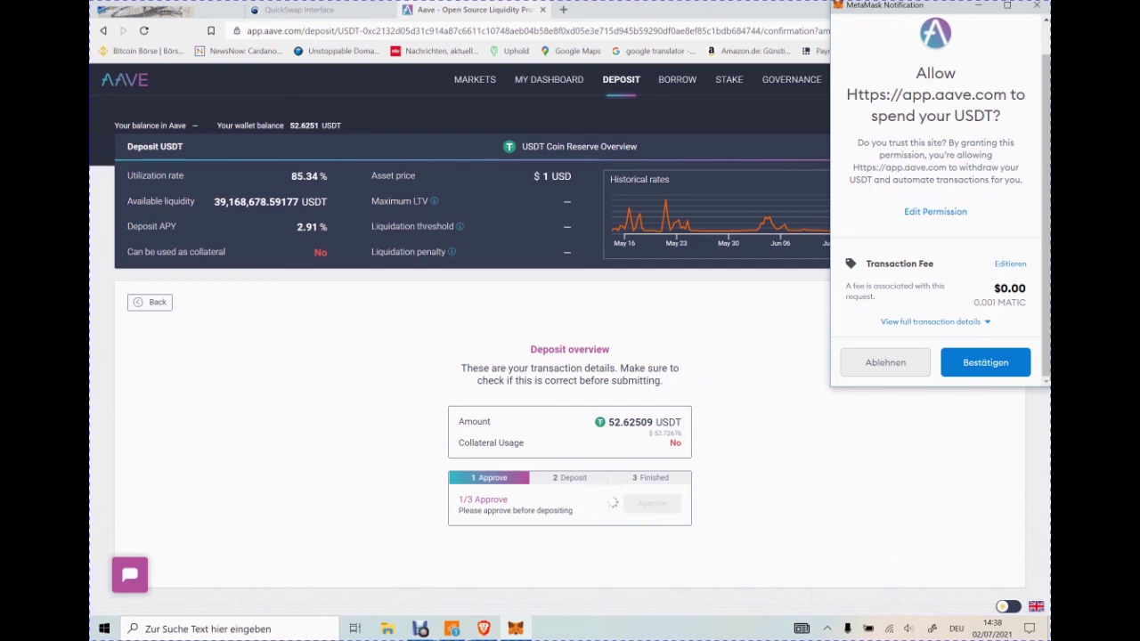
click(1005, 363)
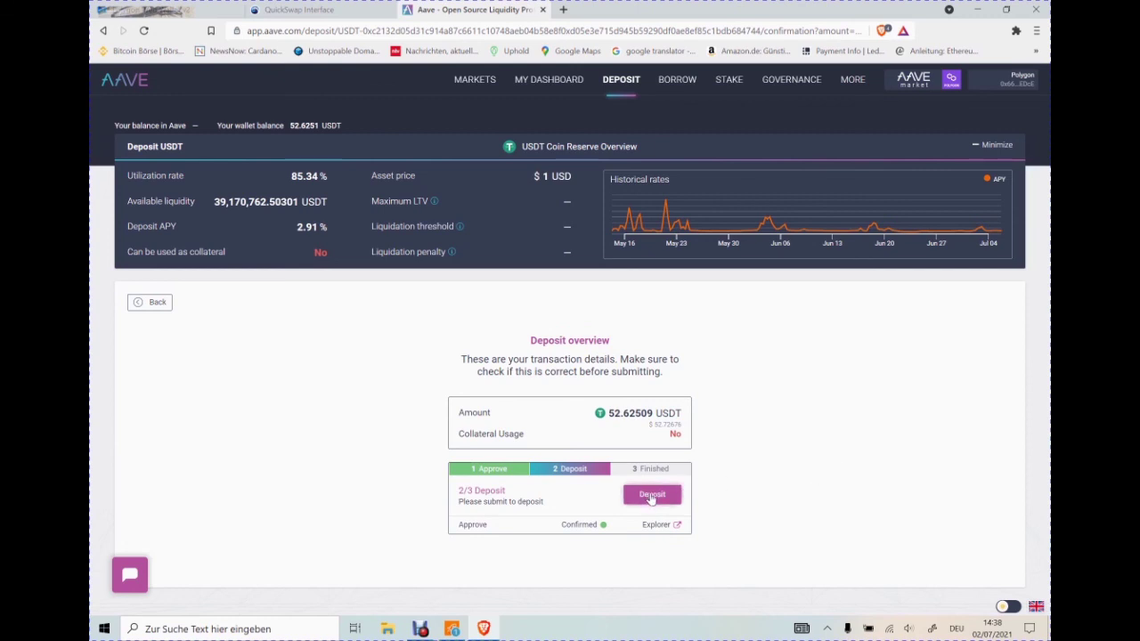
Step: Submit the USDT deposit, confirm it in MetaMask and go to the Aave dashboard
click(651, 496)
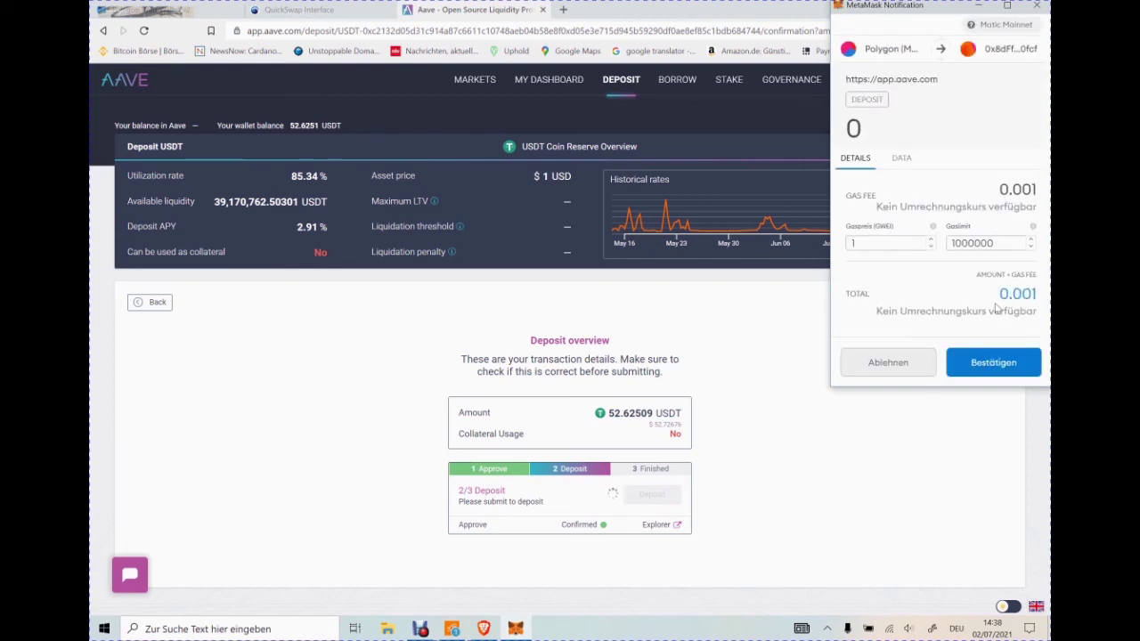
click(990, 369)
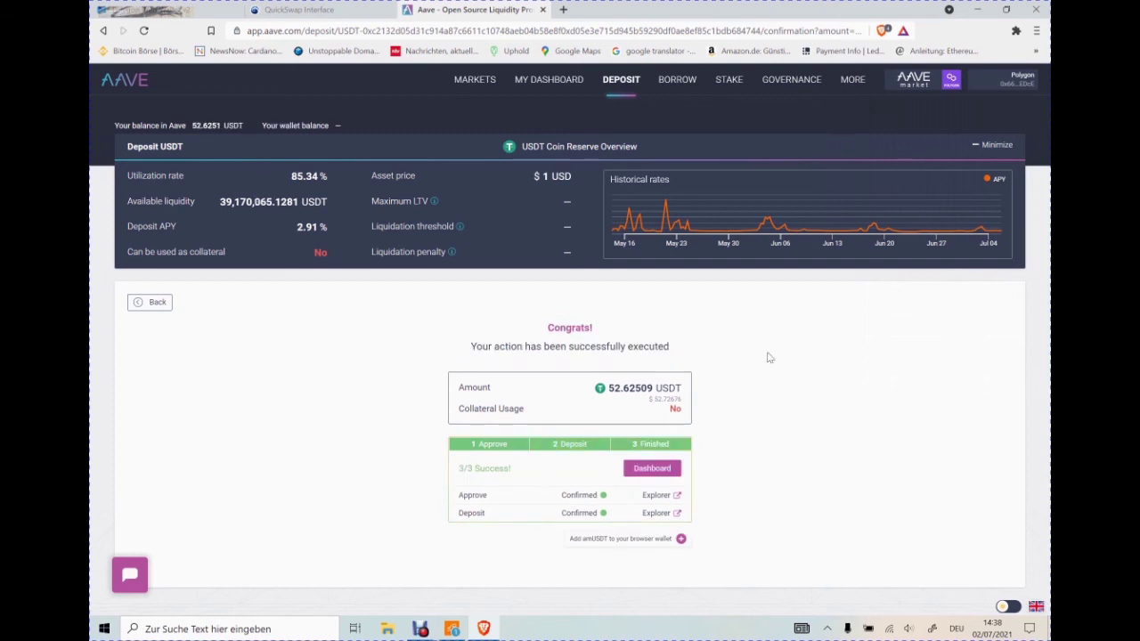
click(657, 471)
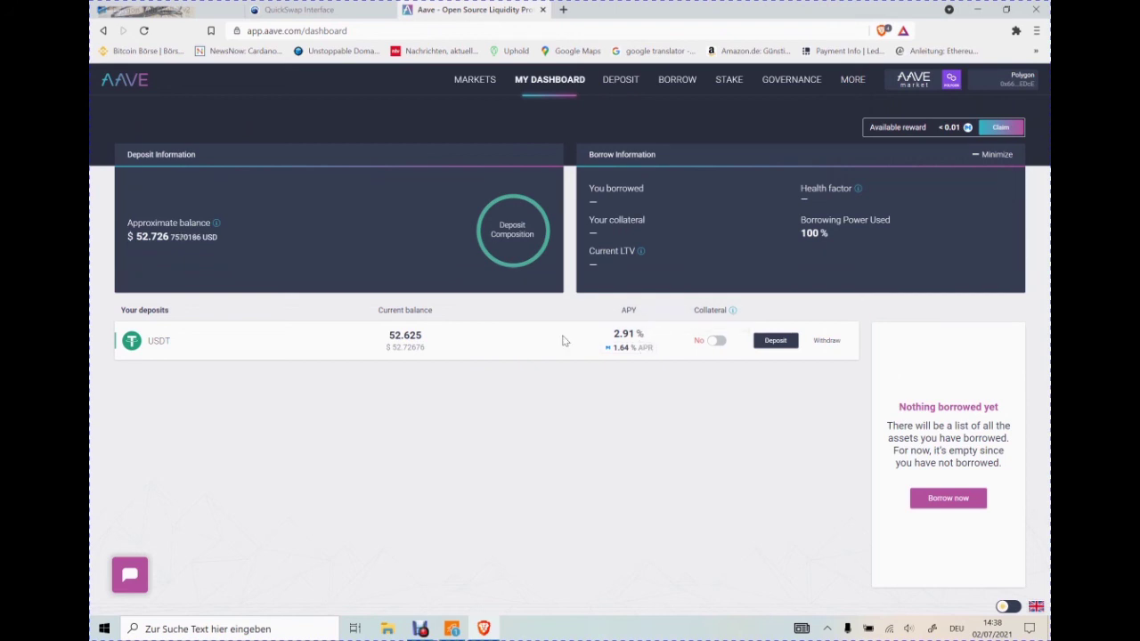
Step: Withdraw the maximum 52.6251 USDT from Aave, confirm the transaction in MetaMask and return to the dashboard
mouse_move(614, 357)
click(833, 344)
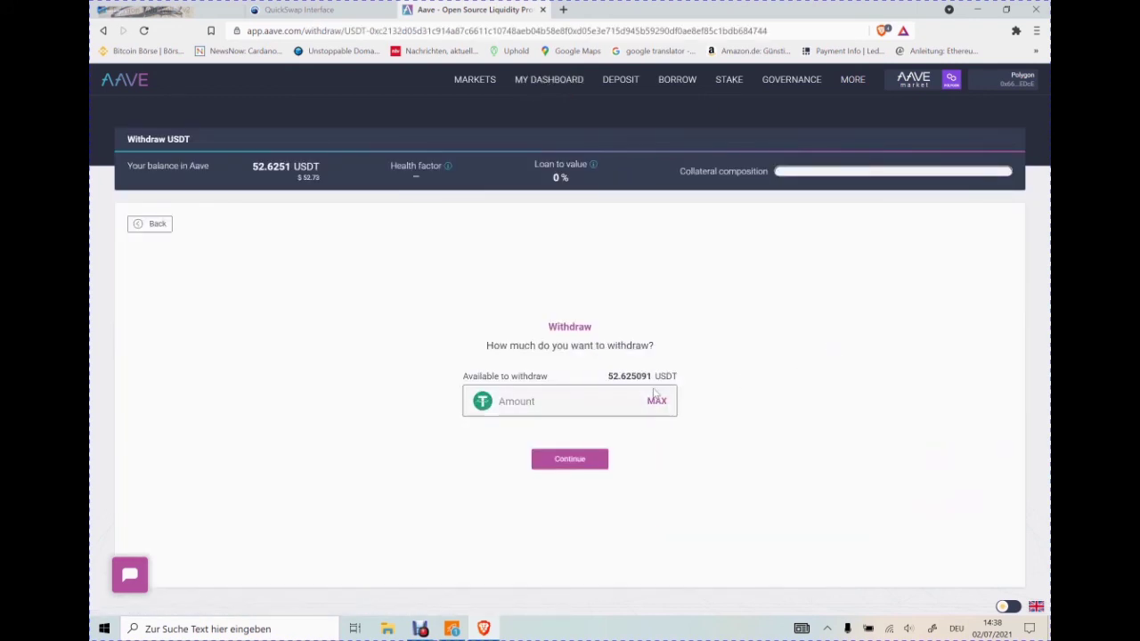
click(657, 401)
click(562, 470)
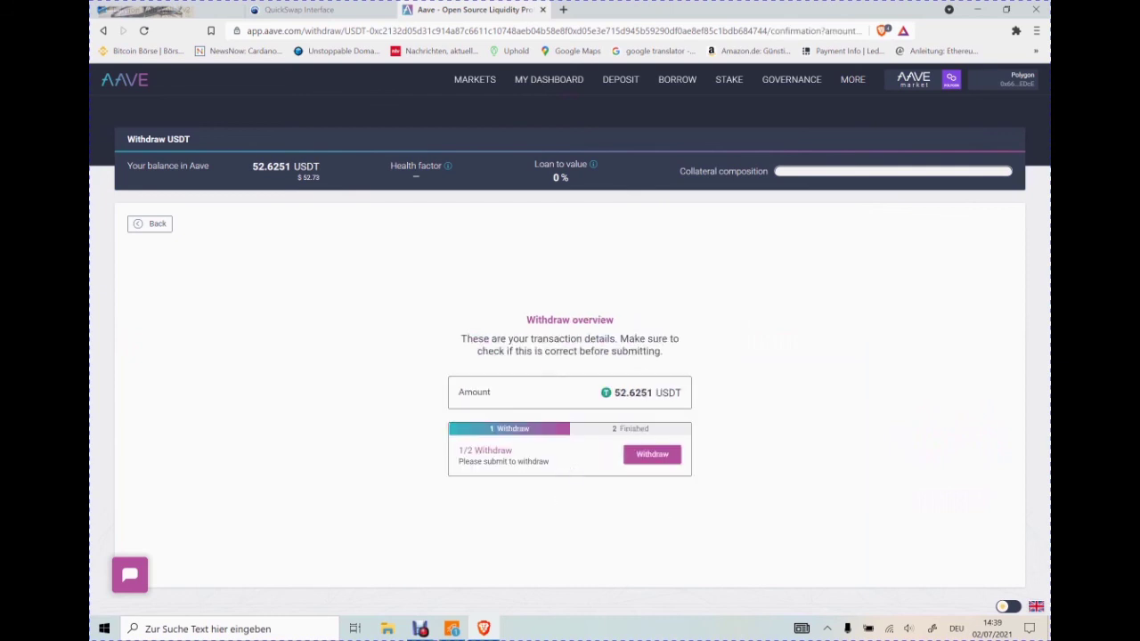
click(655, 456)
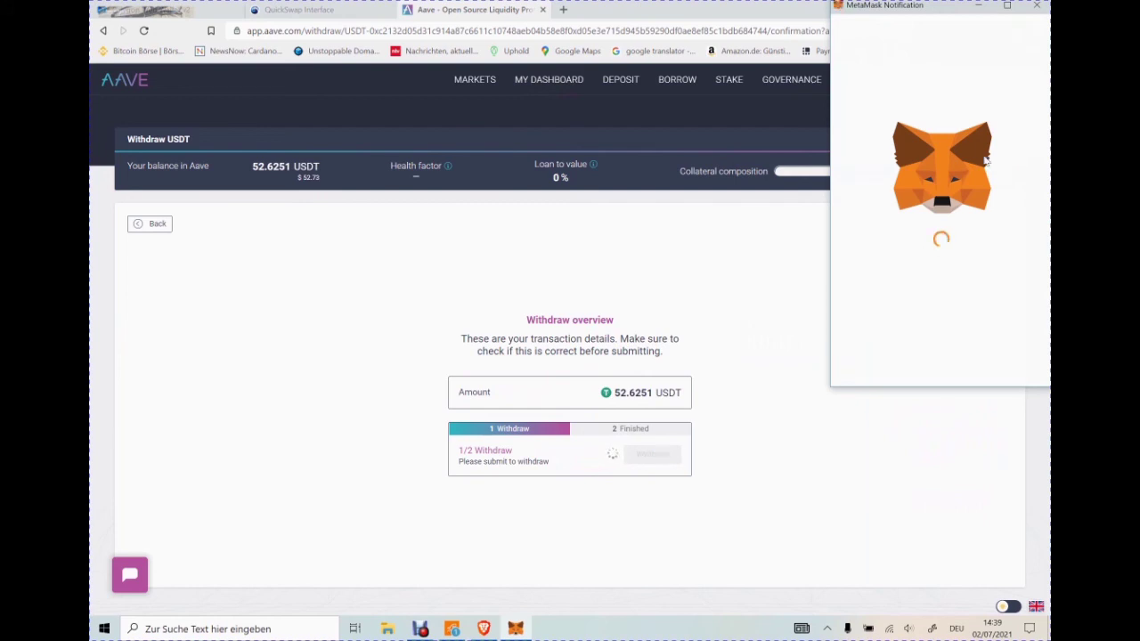
click(1008, 371)
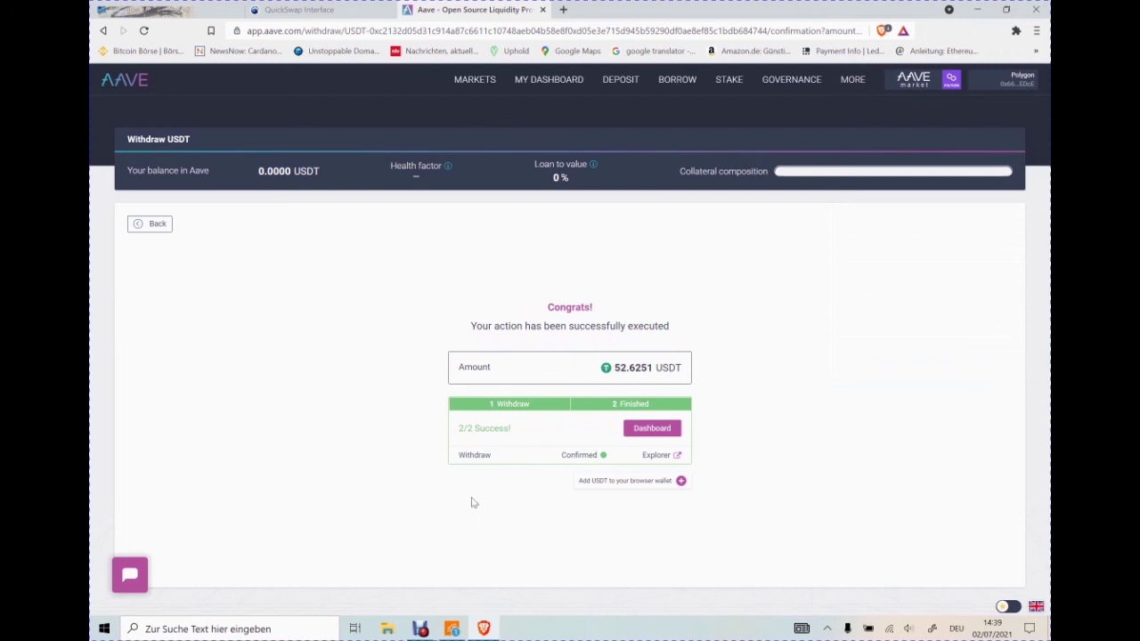
click(652, 428)
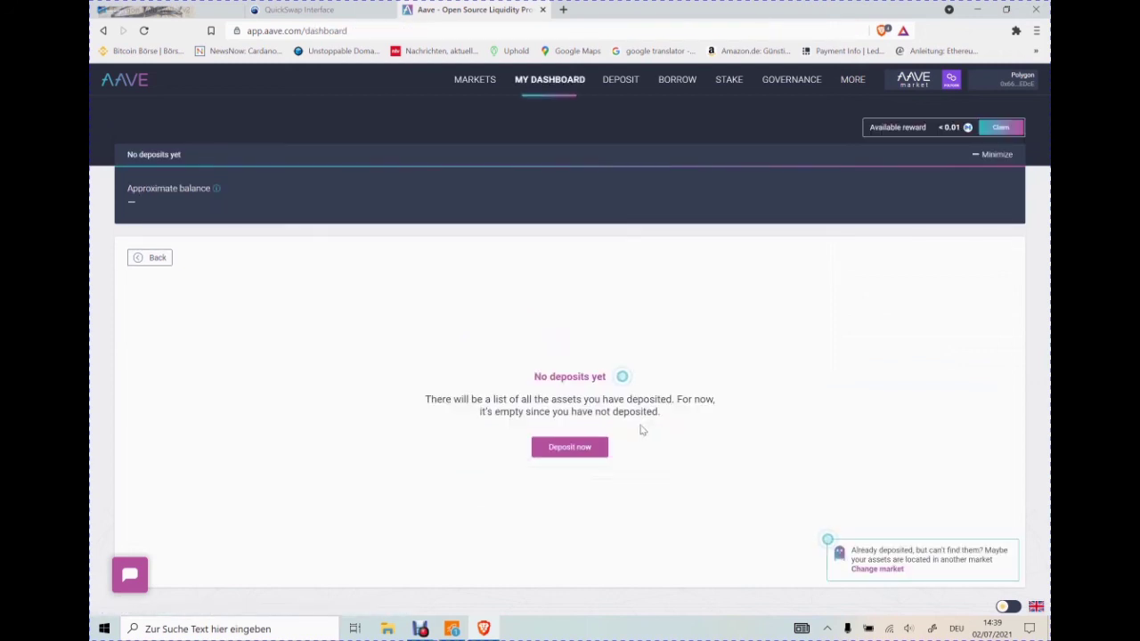
Step: Switch to the Polygon wallet, reload it and check the exact USDT and MATIC balances
click(160, 10)
click(144, 30)
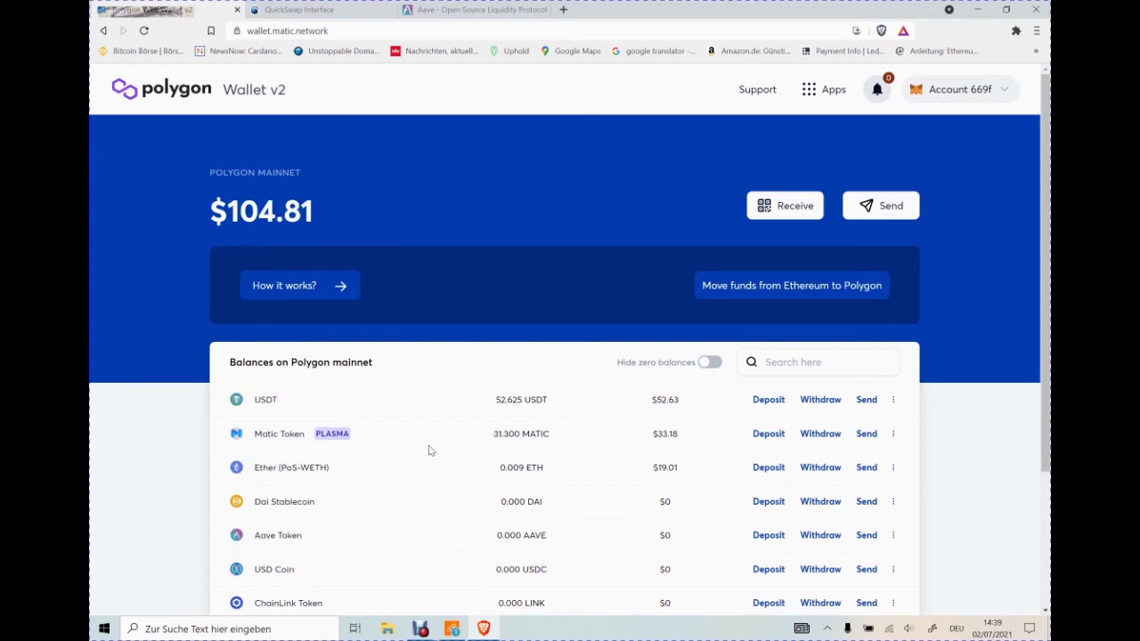
scroll(406, 508, down, 1)
scroll(405, 507, up, 1)
mouse_move(488, 410)
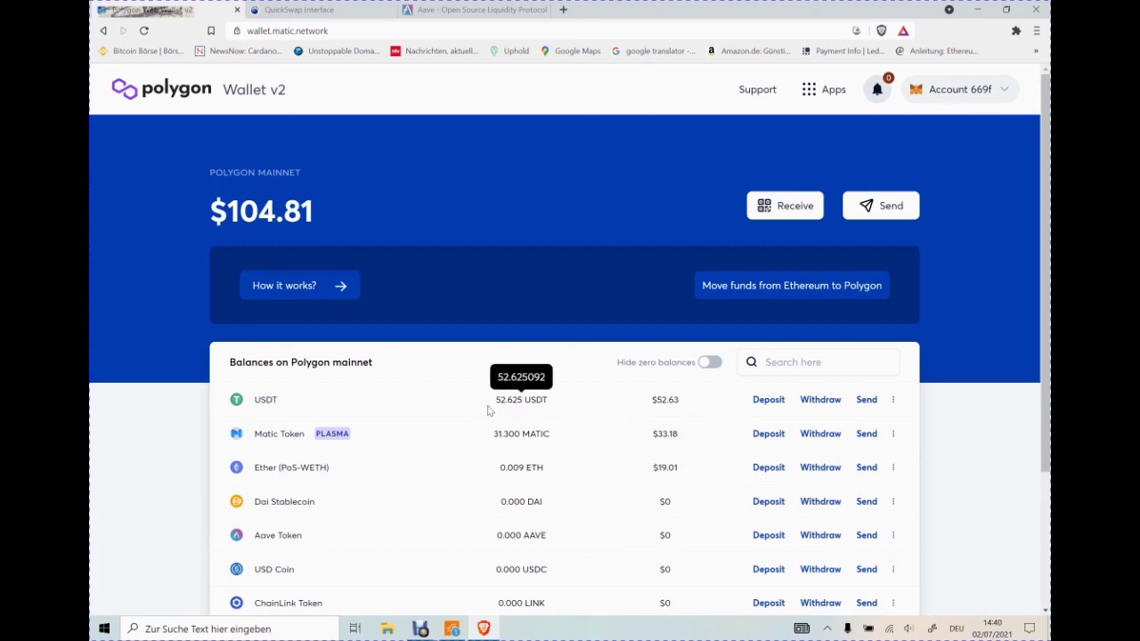
mouse_move(518, 436)
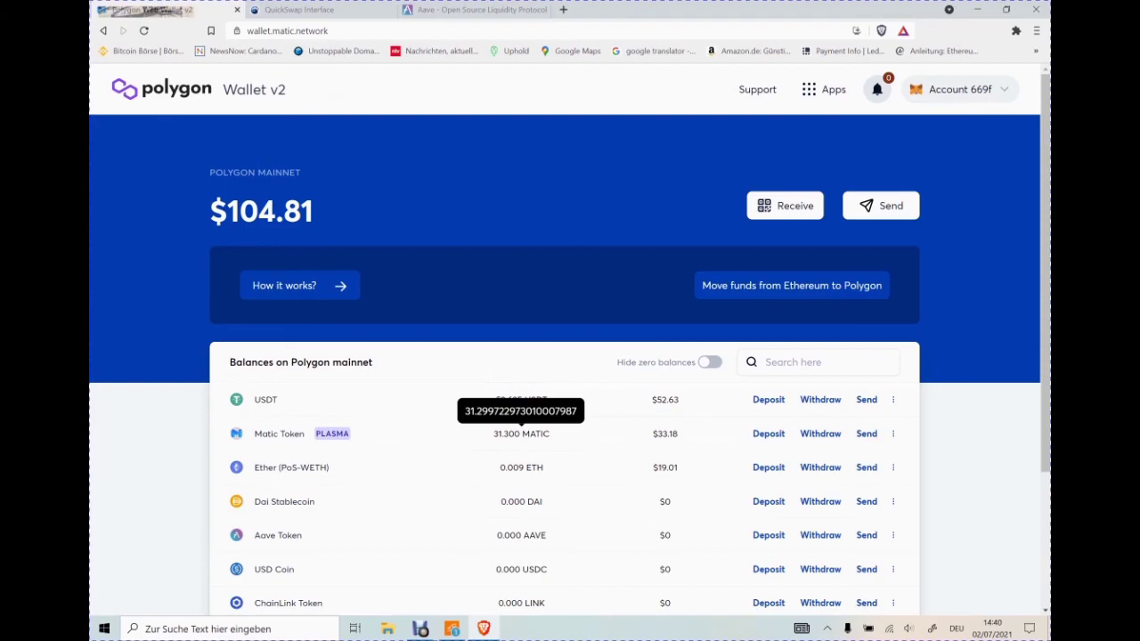